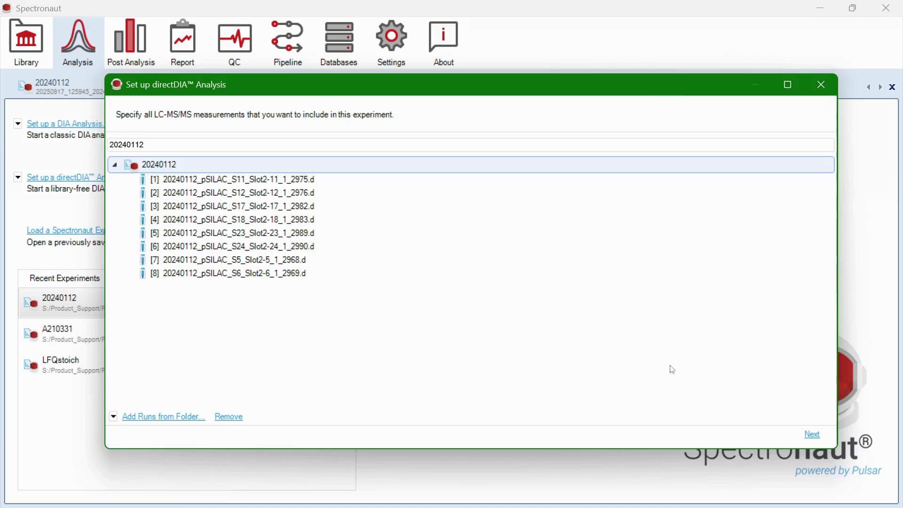
- Include the Human_RefProt_05-2024 protein database in the search and continue to the settings schema
left_click(810, 438)
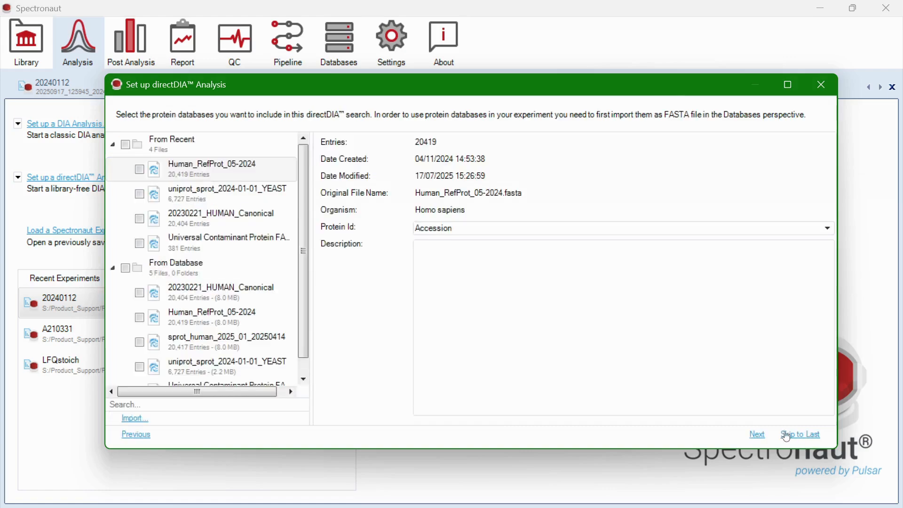
left_click(140, 170)
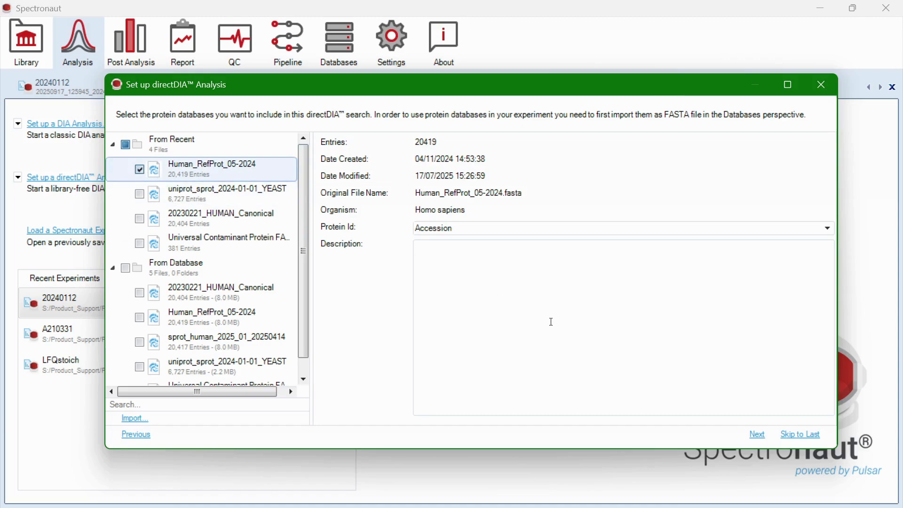
left_click(758, 435)
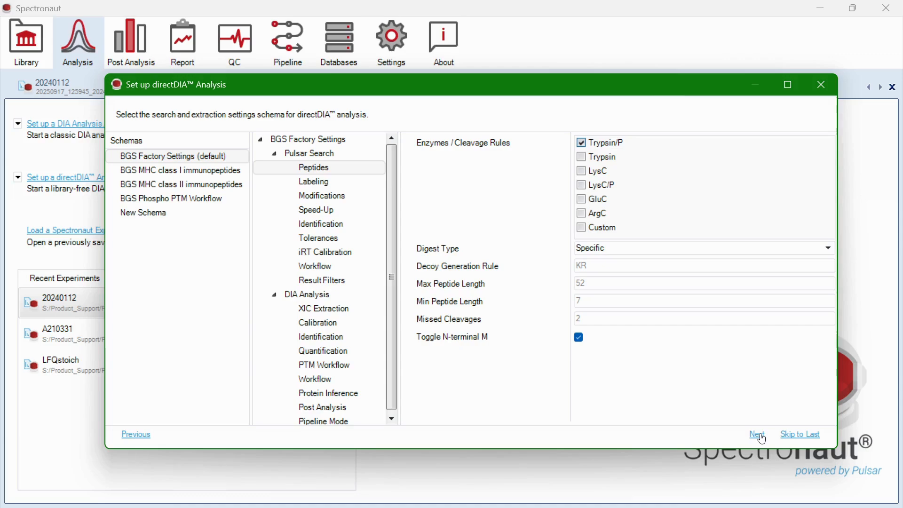
- Enable labeling Channel 1 and Channel 2 in Pulsar Search > Labeling
left_click(333, 187)
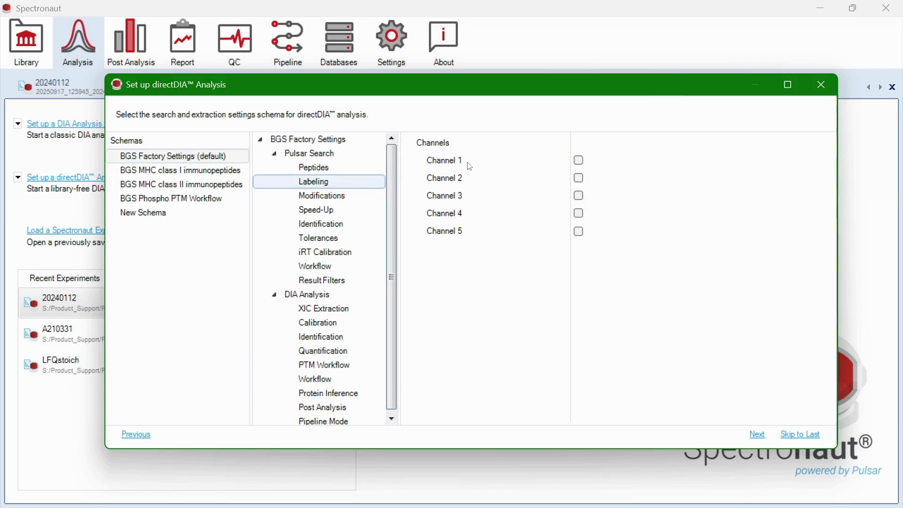
mouse_move(465, 165)
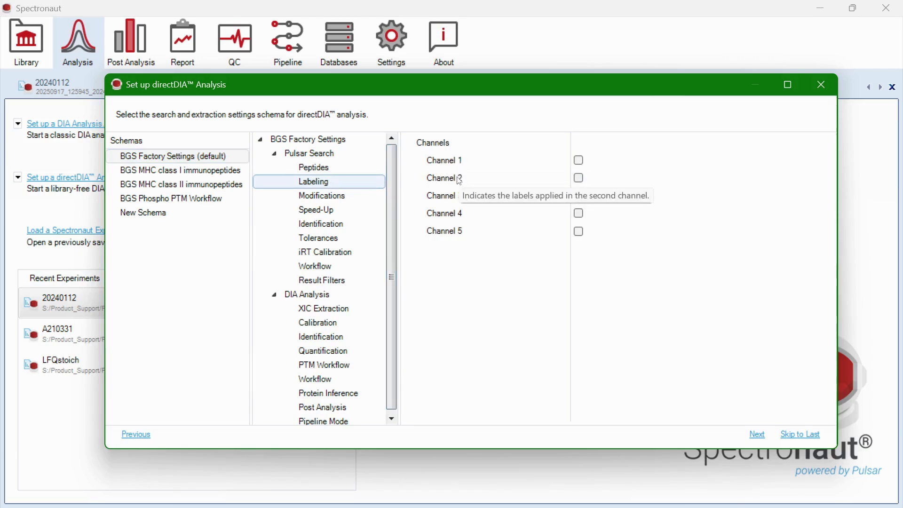
mouse_move(464, 202)
mouse_move(464, 222)
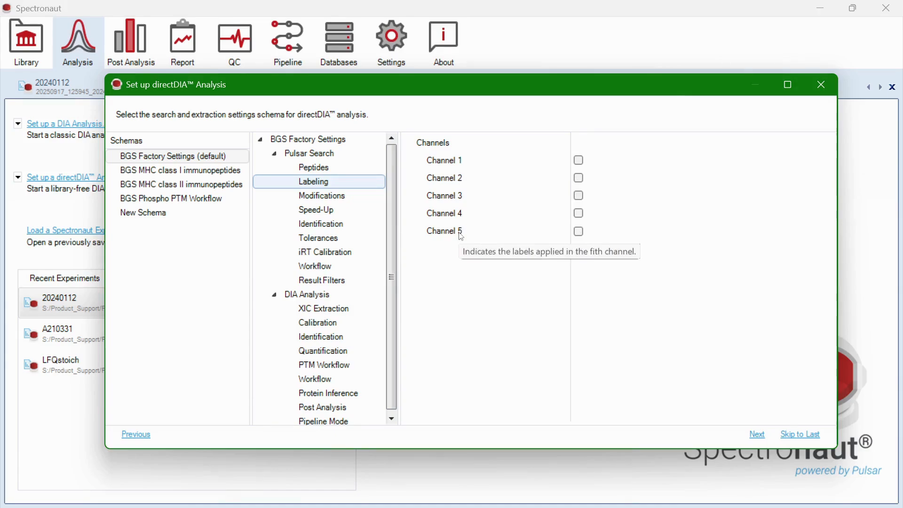
left_click(580, 161)
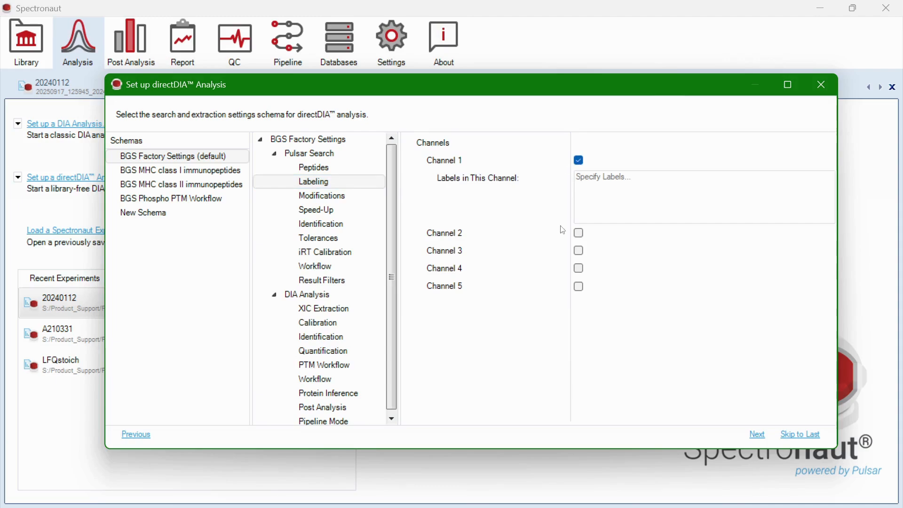
left_click(580, 234)
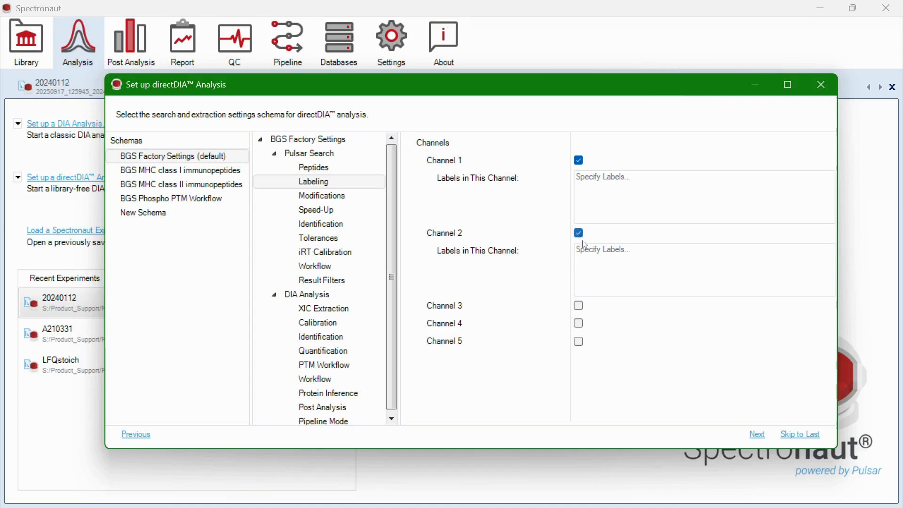
- Add Lys8 and Arg10 as the labels of Channel 2
left_click(588, 249)
type("lys8")
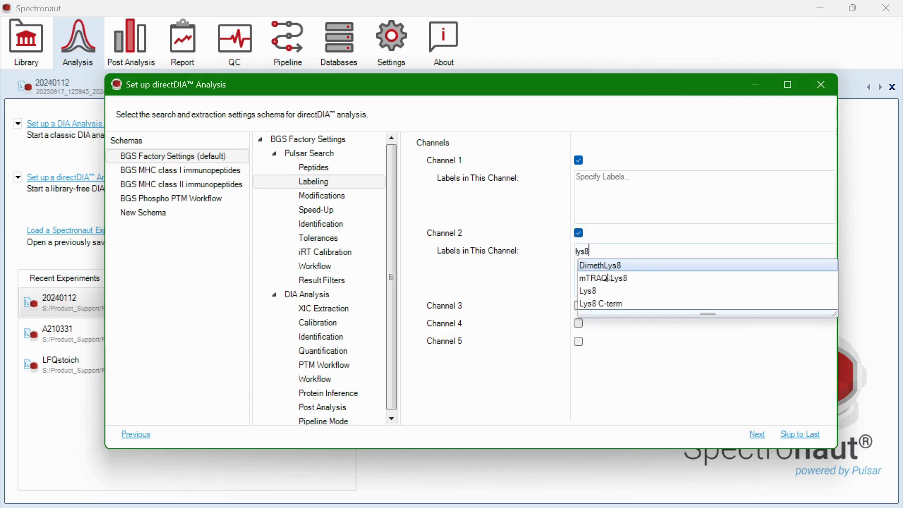
left_click(594, 291)
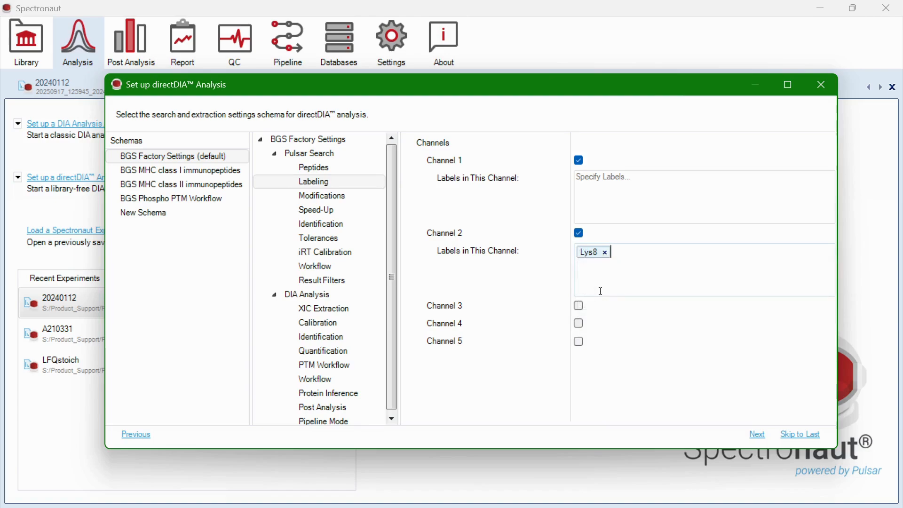
type("arg10")
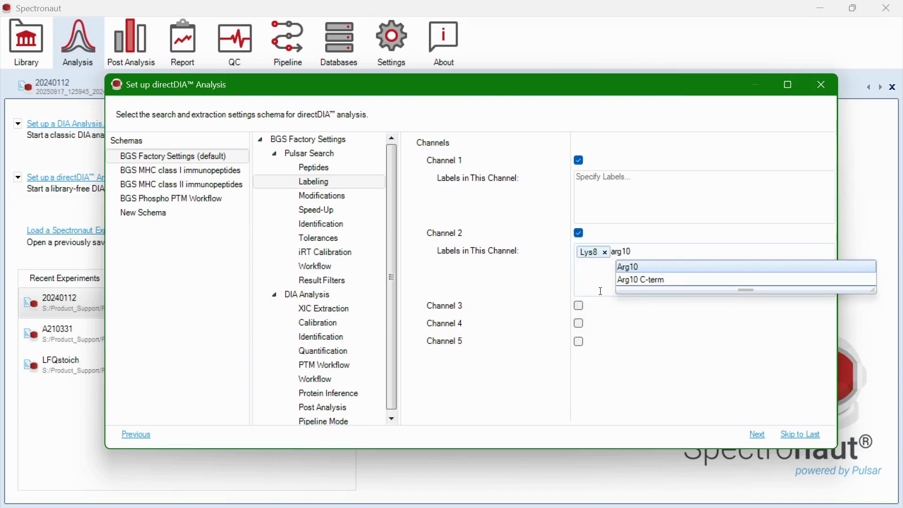
left_click(640, 272)
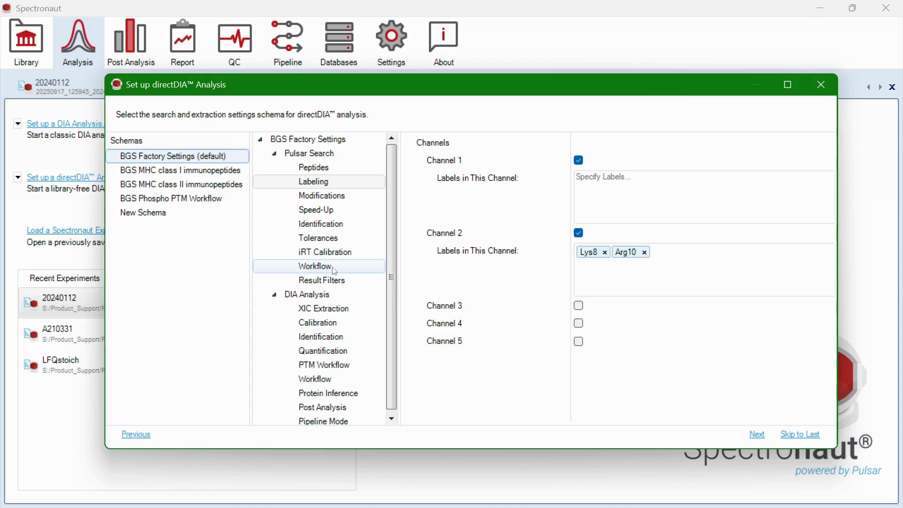
- Turn on In-Silico Generate Missing Channels with the Workflow set to 'label' after briefly trying 'spike in'
left_click(334, 270)
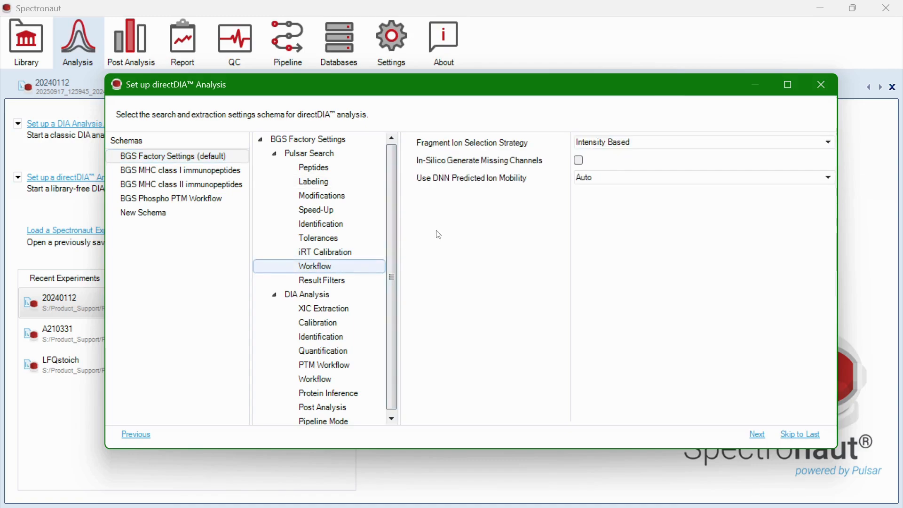
left_click(580, 161)
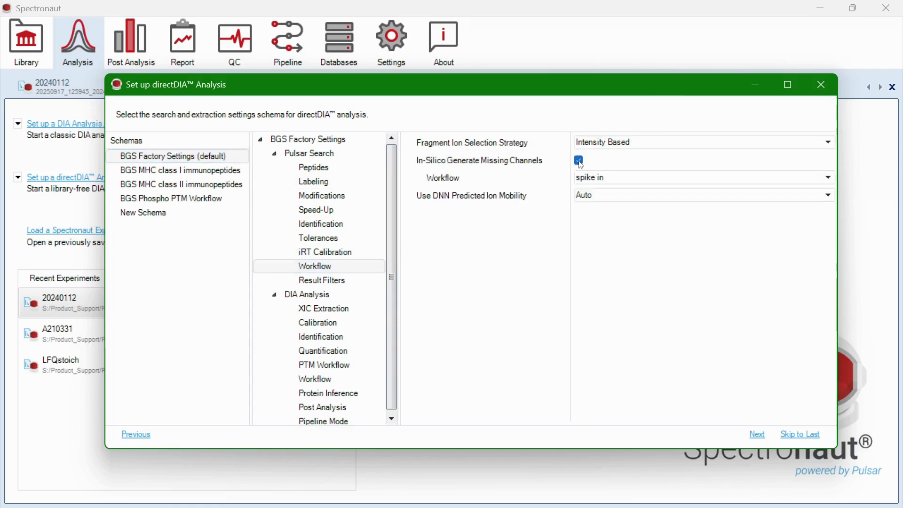
left_click(600, 181)
left_click(584, 190)
mouse_move(456, 182)
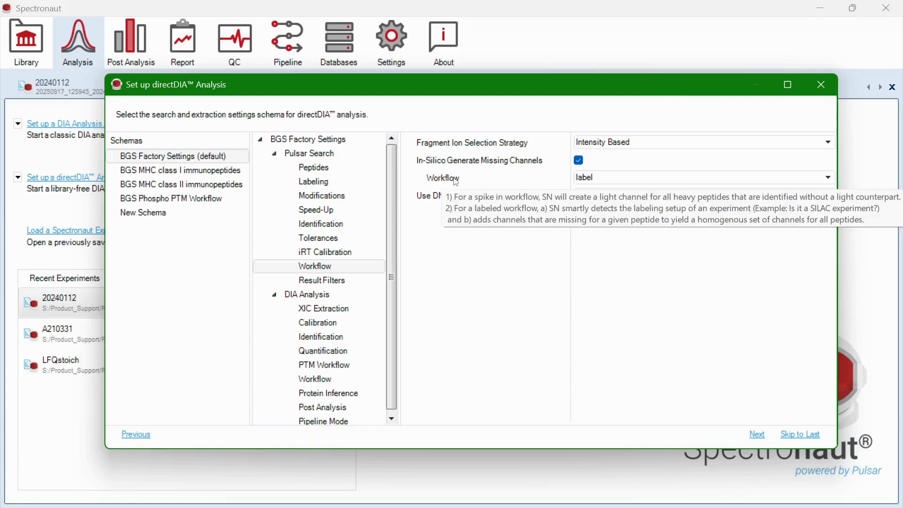
left_click(592, 181)
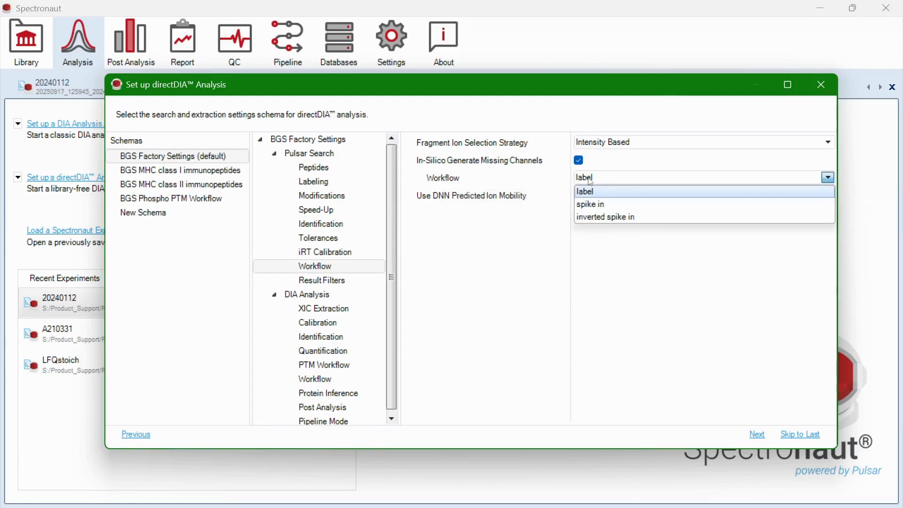
left_click(624, 205)
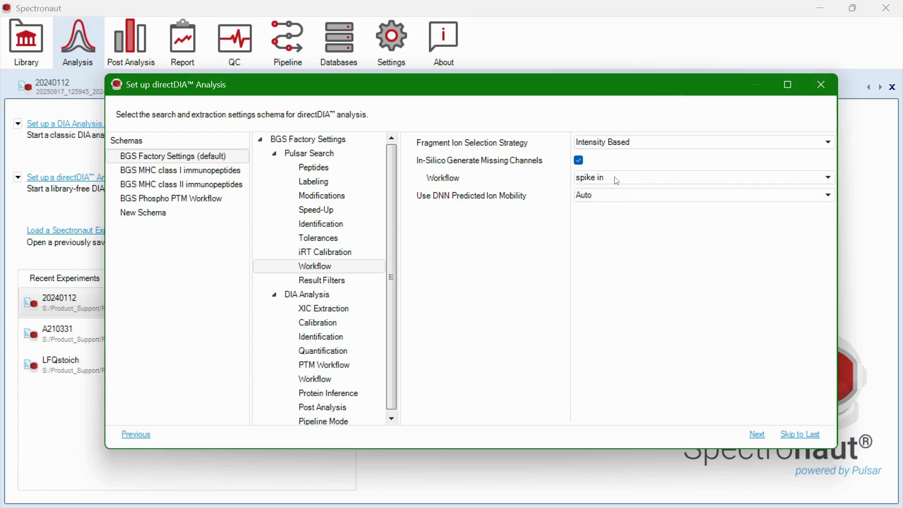
left_click(618, 182)
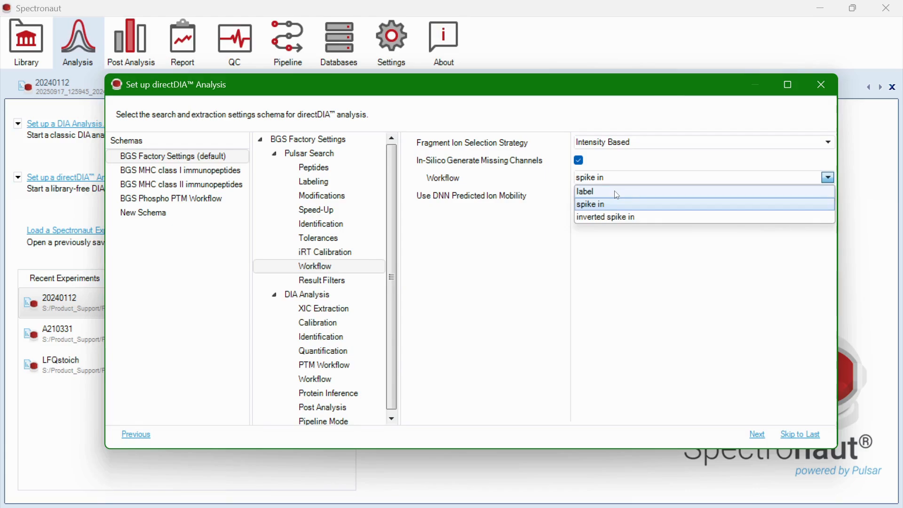
left_click(618, 194)
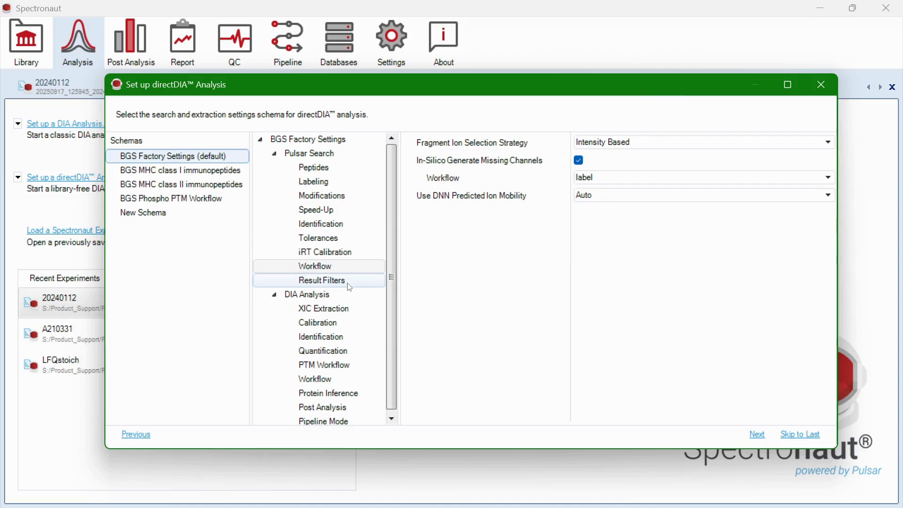
- Tick 'Overlapping between Channels' in the Pulsar Search result filters
left_click(350, 287)
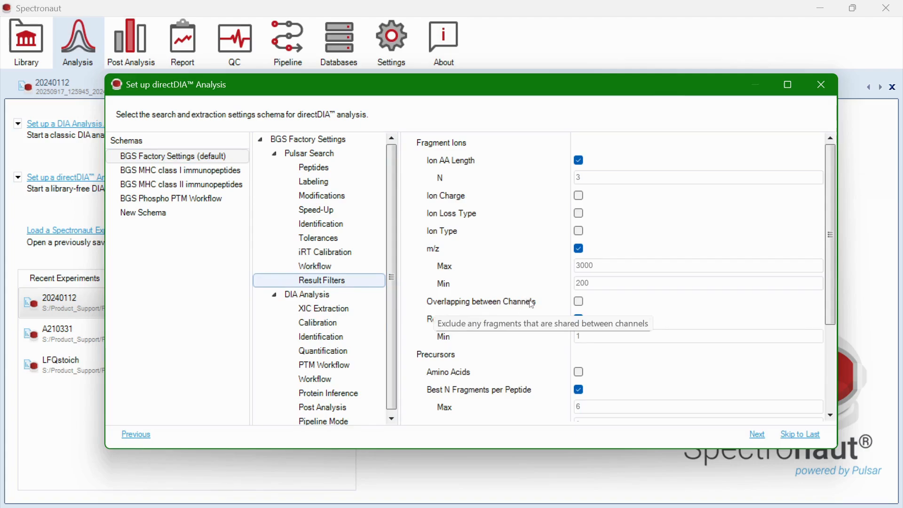
left_click(577, 303)
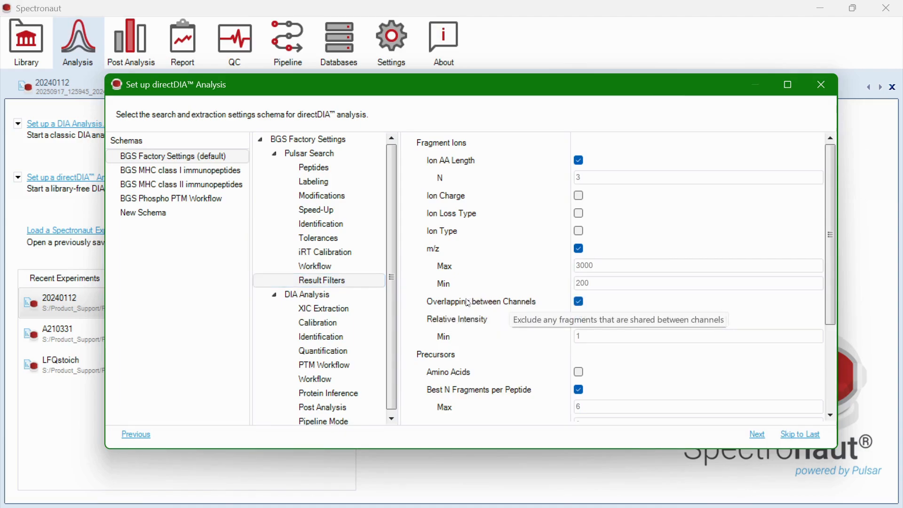
- Show the DIA Analysis quantification settings and inspect the Multi Channel Qvalue Filter option
left_click(352, 355)
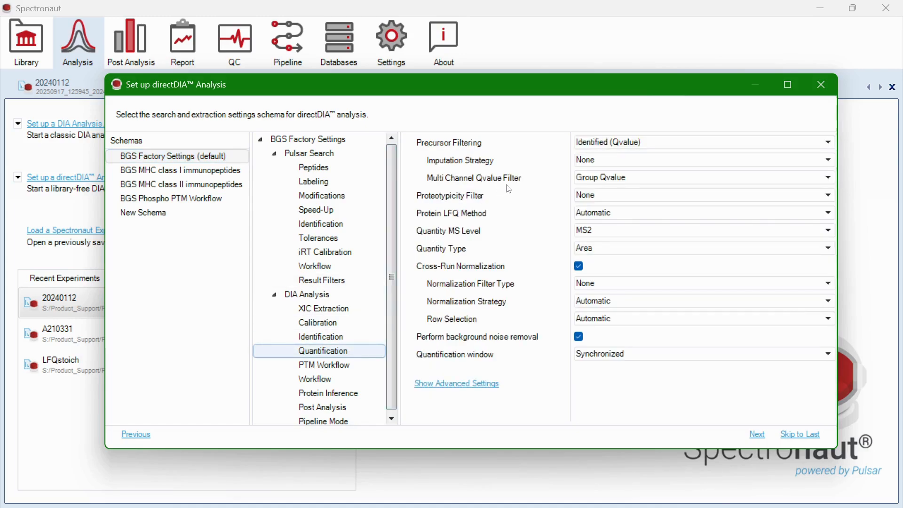
mouse_move(509, 184)
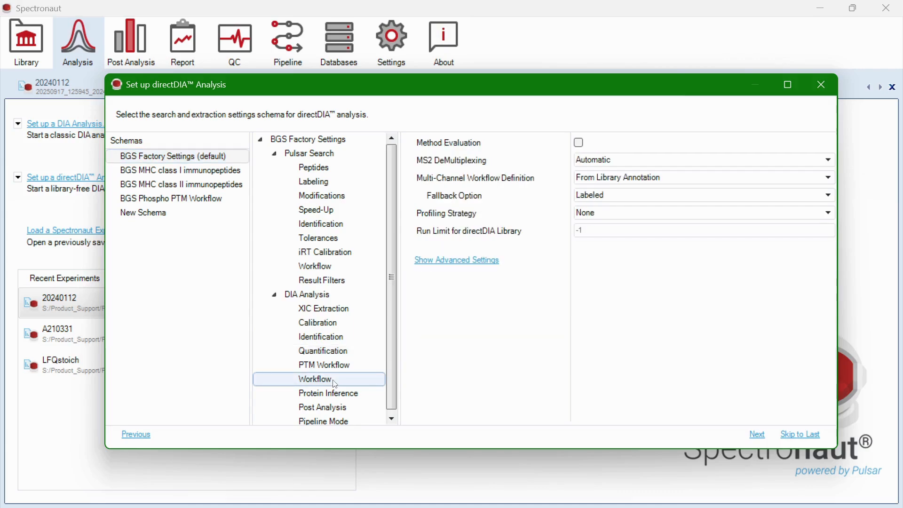
- Set Multi-Channel Workflow Definition to 'From Library Annotation' (fallback Labeled) instead of Spike-in, and continue to run conditions
mouse_move(442, 182)
mouse_move(532, 186)
mouse_move(477, 202)
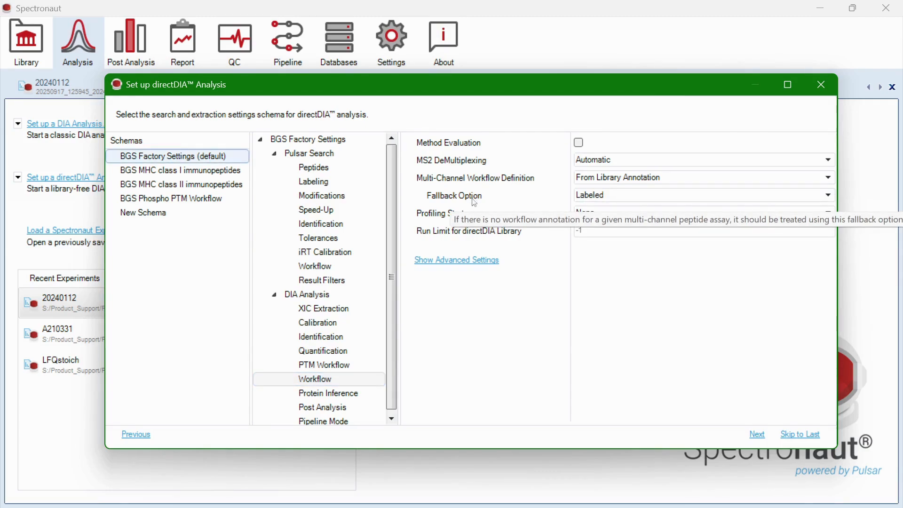
left_click(598, 182)
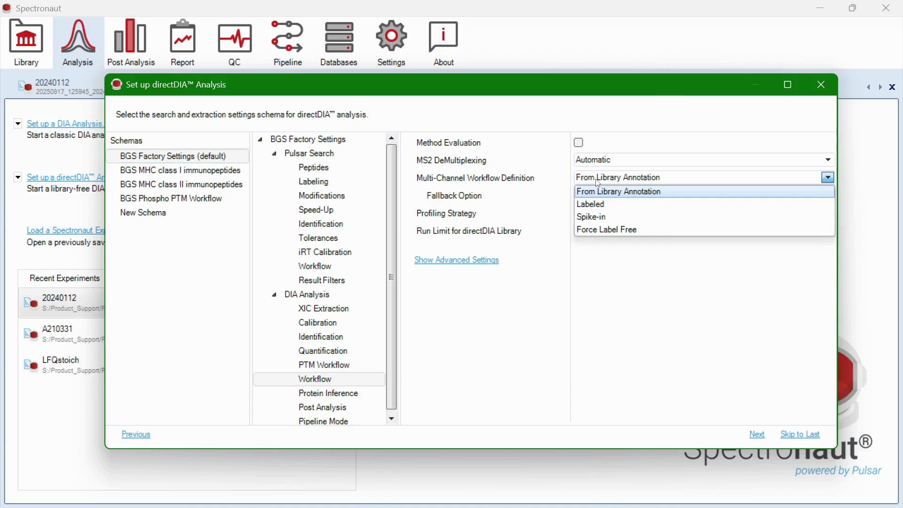
left_click(606, 222)
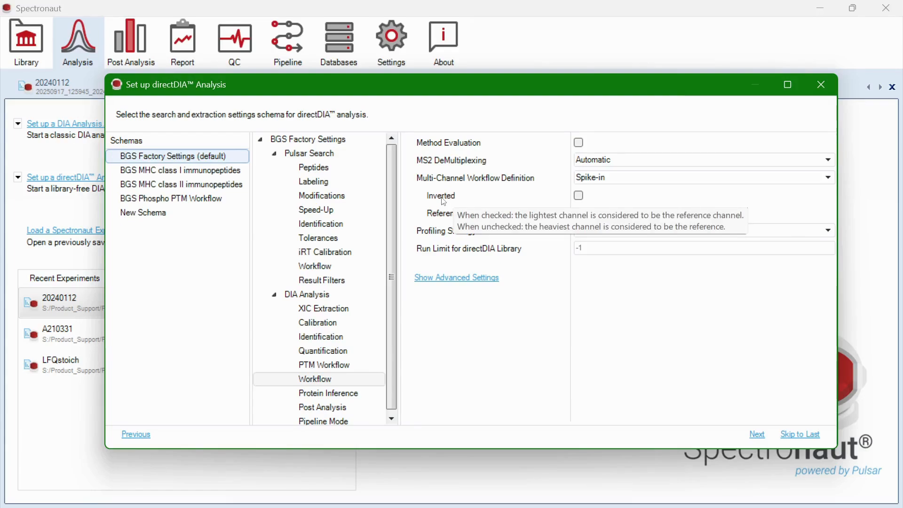
mouse_move(433, 219)
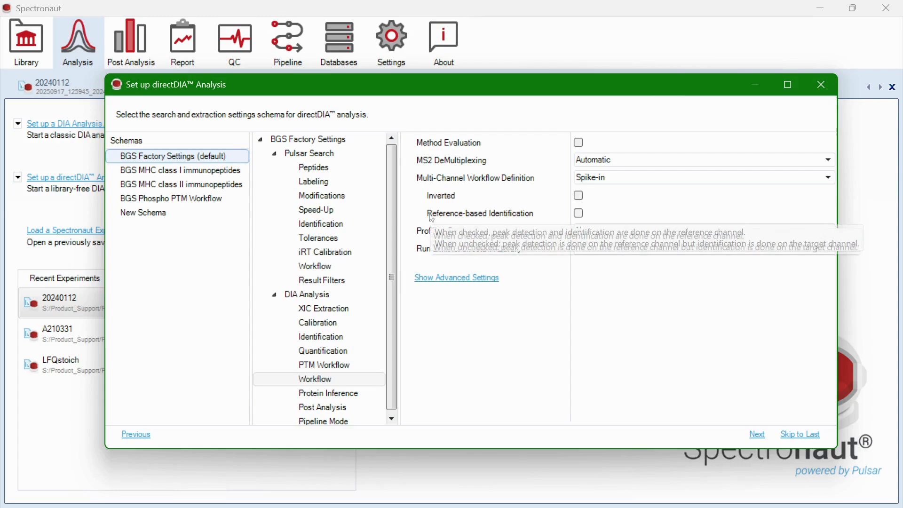
left_click(597, 179)
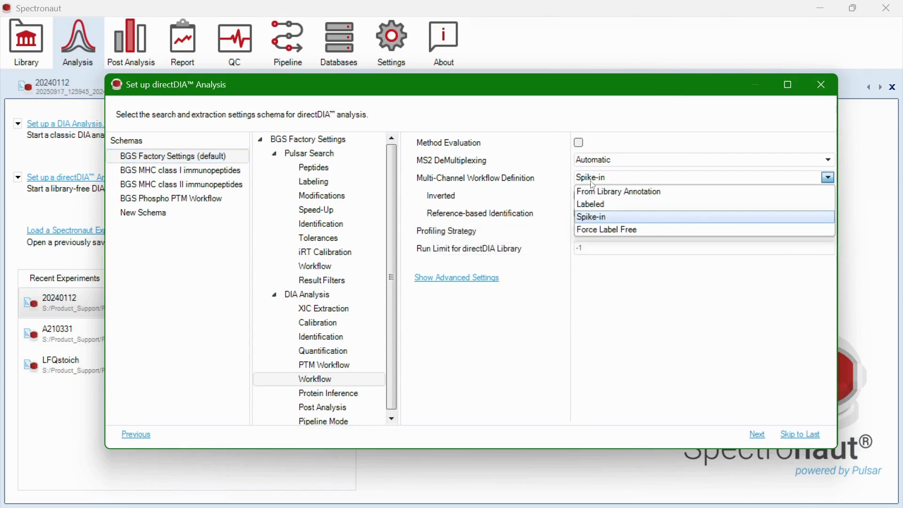
left_click(603, 190)
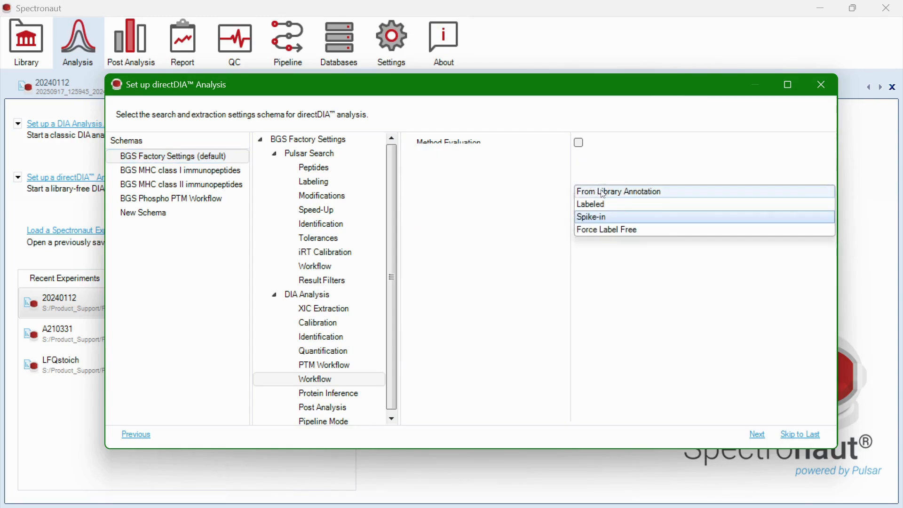
left_click(757, 433)
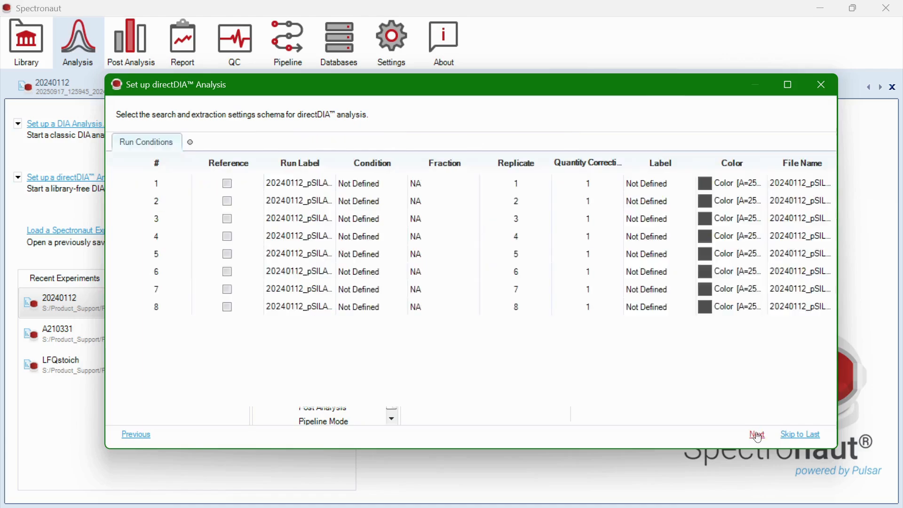
- Add a Channel Set 0 page with a row, then discard it, leaving conditions unchanged
left_click(191, 144)
left_click(174, 186)
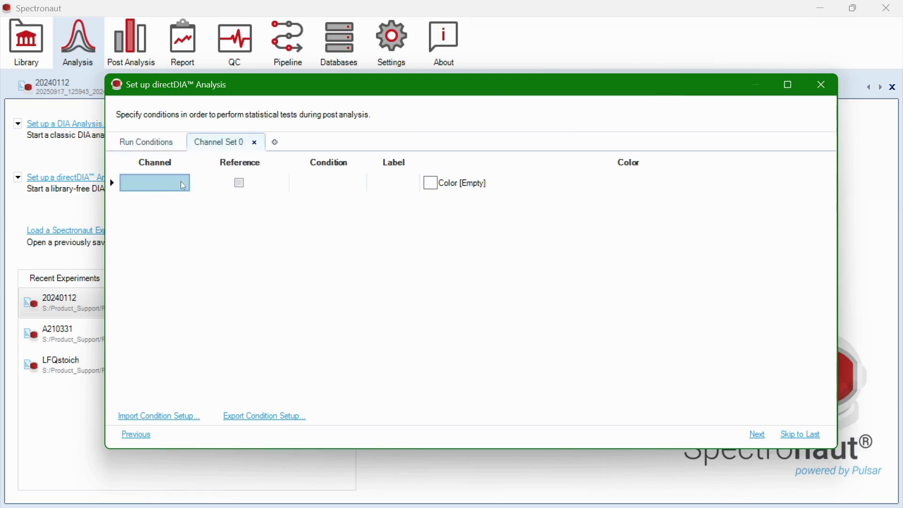
left_click(339, 186)
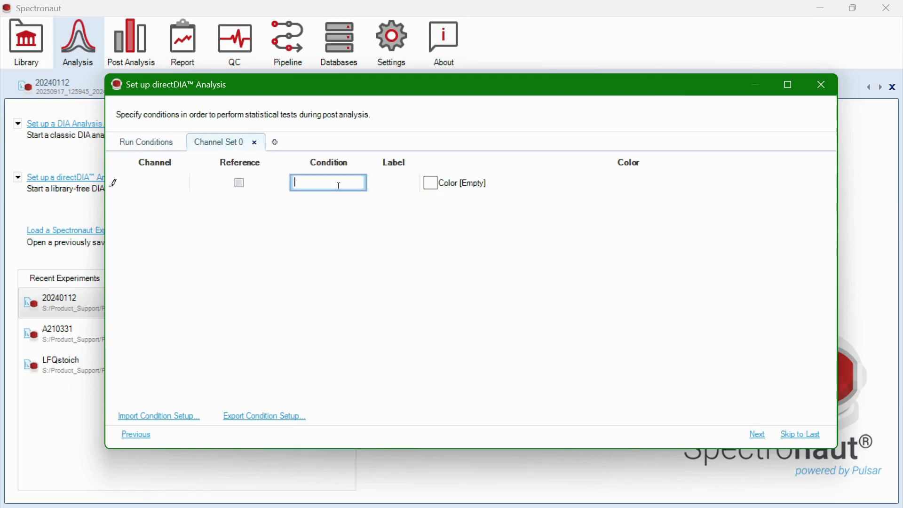
left_click(586, 183)
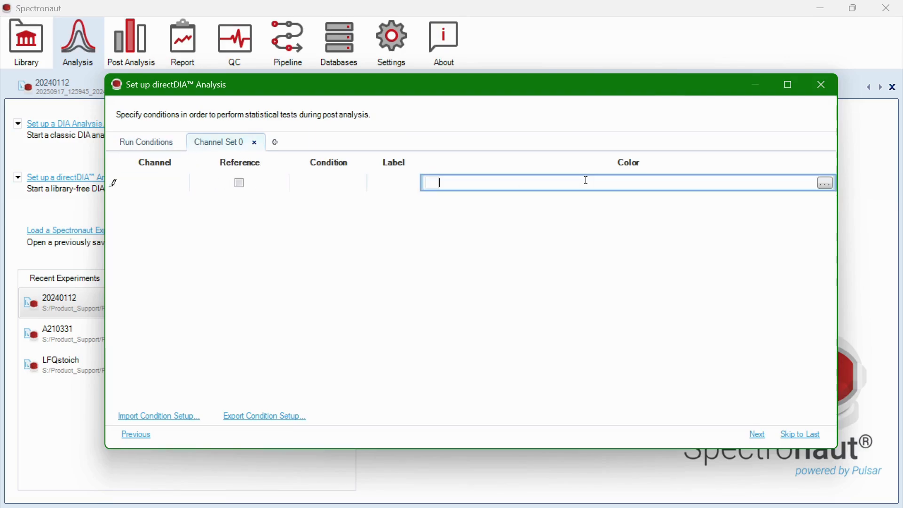
left_click(255, 143)
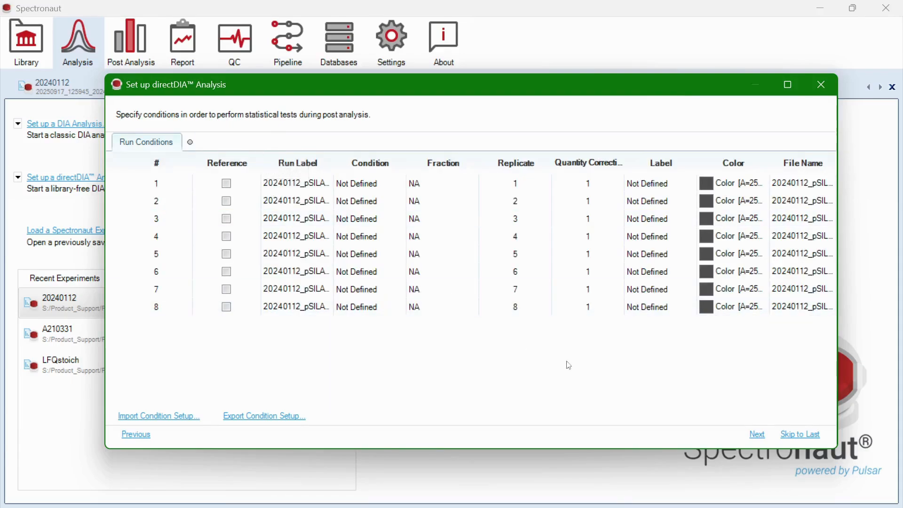
- Advance past Gene Annotation and Library Extension Runs to the experiment summary
left_click(757, 435)
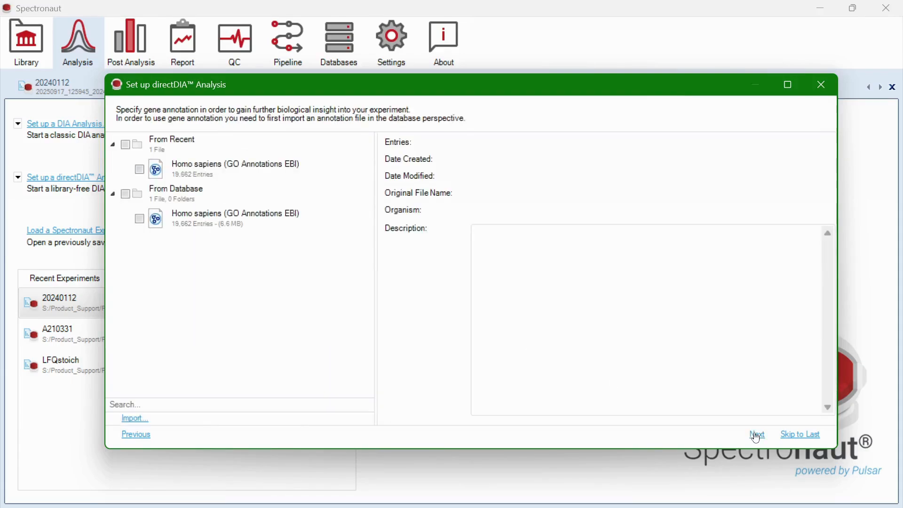
left_click(757, 435)
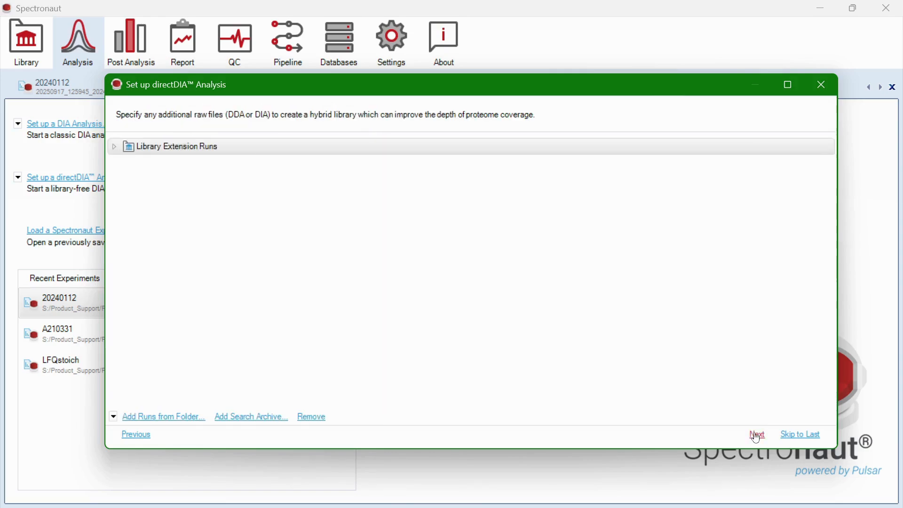
left_click(757, 435)
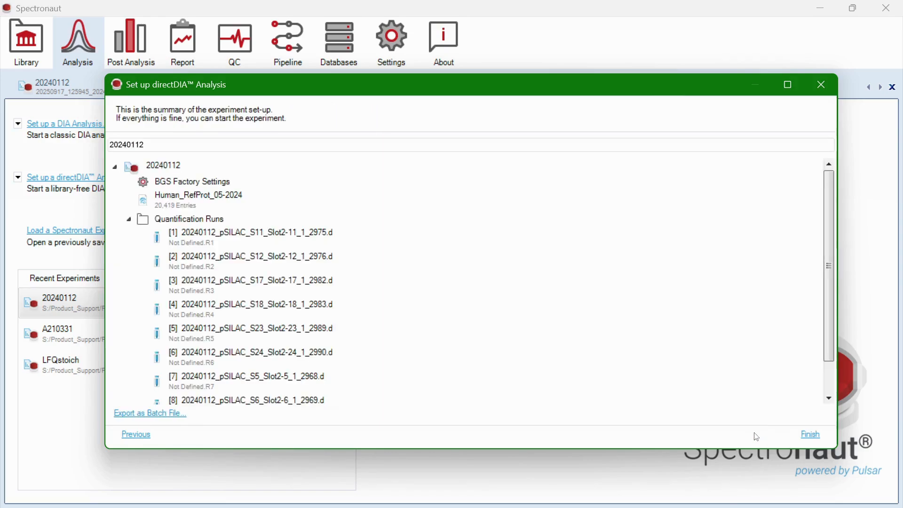
- Start the analysis and show the H/L Cross Run Ratios Plot for 1433E_HUMAN in run [1]
left_click(812, 436)
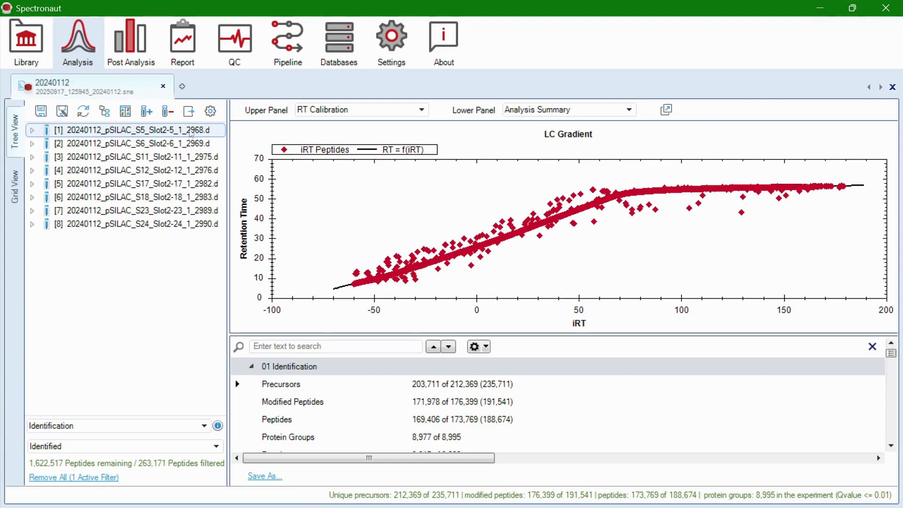
left_click(32, 130)
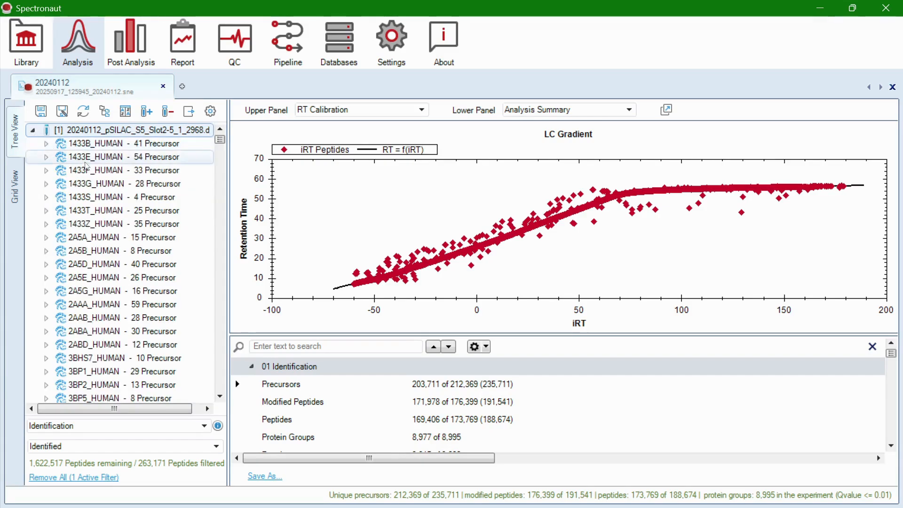
left_click(88, 159)
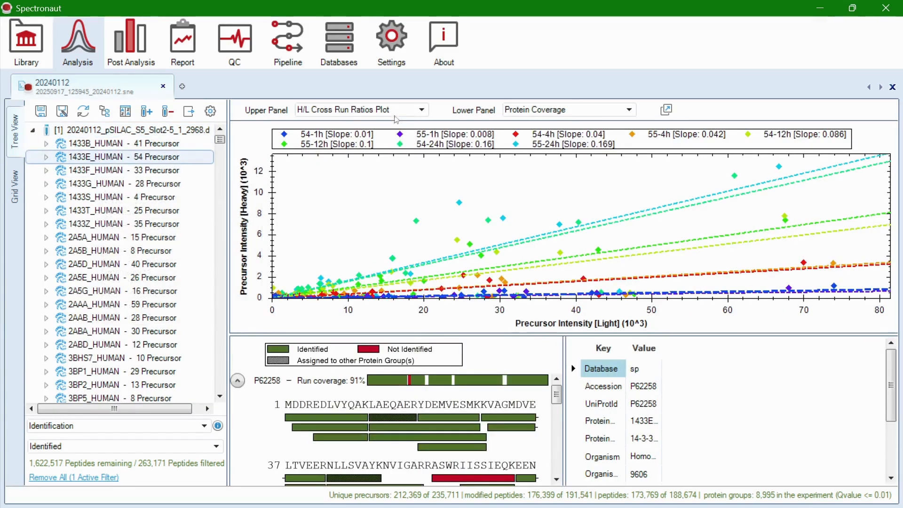
left_click(399, 110)
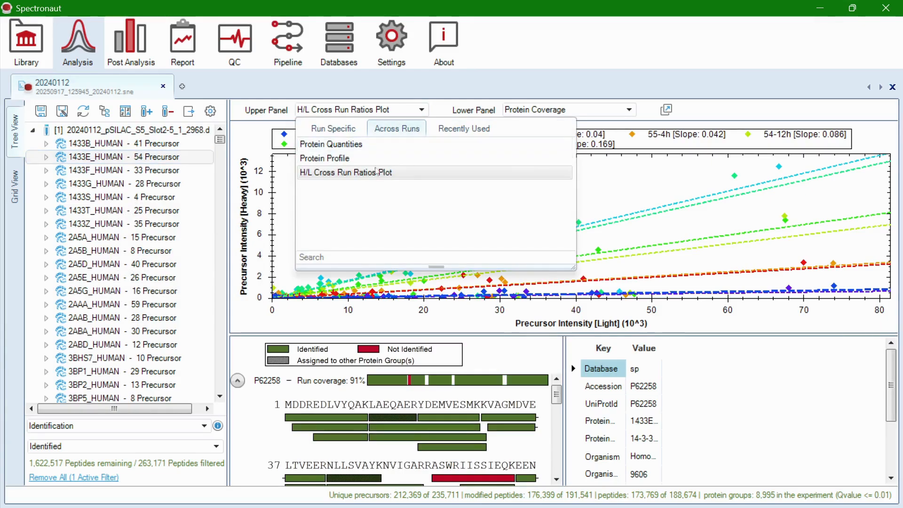
left_click(418, 110)
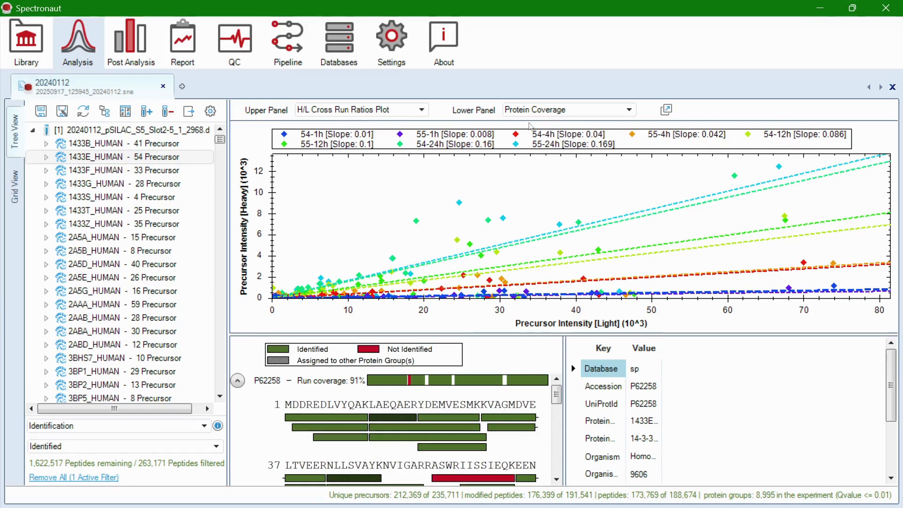
- Review the Scoring Weight per Channel and pSILAC H/L Ratios plots in Post Analysis, then open the Report perspective
left_click(131, 50)
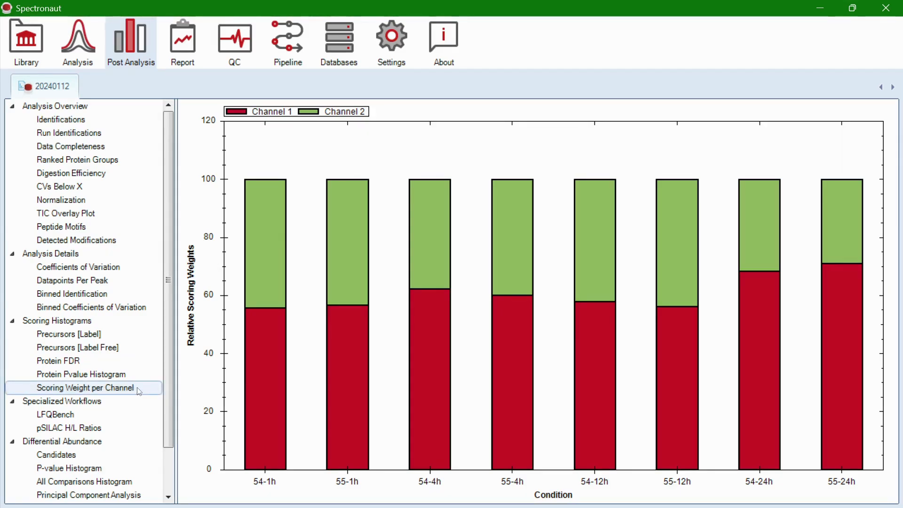
left_click(96, 430)
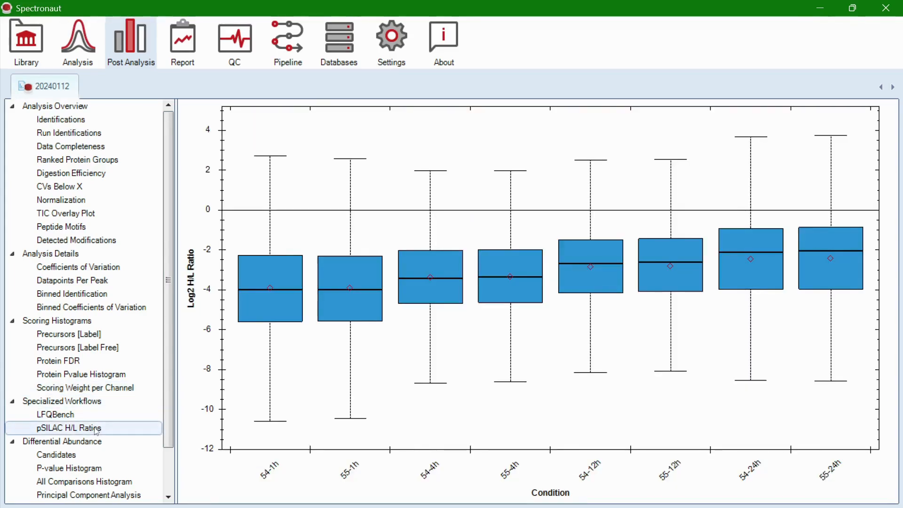
scroll(96, 431, "down", 2)
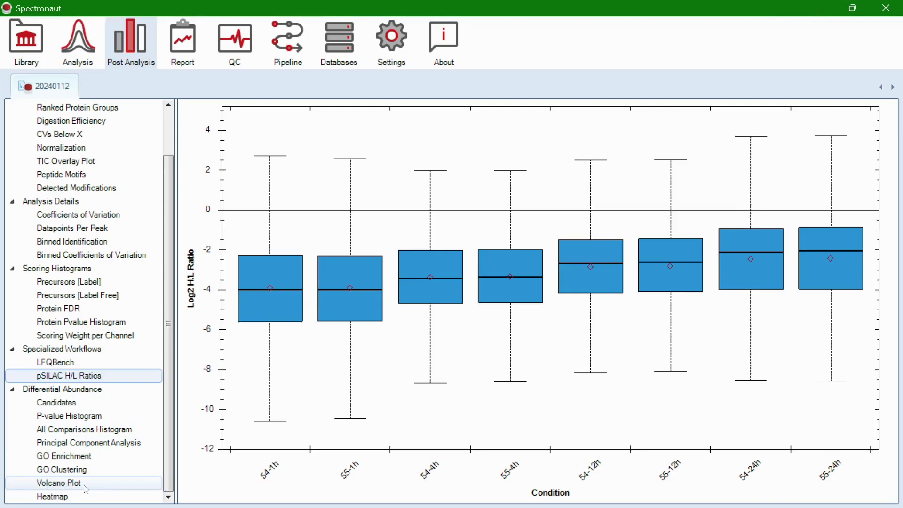
left_click(180, 47)
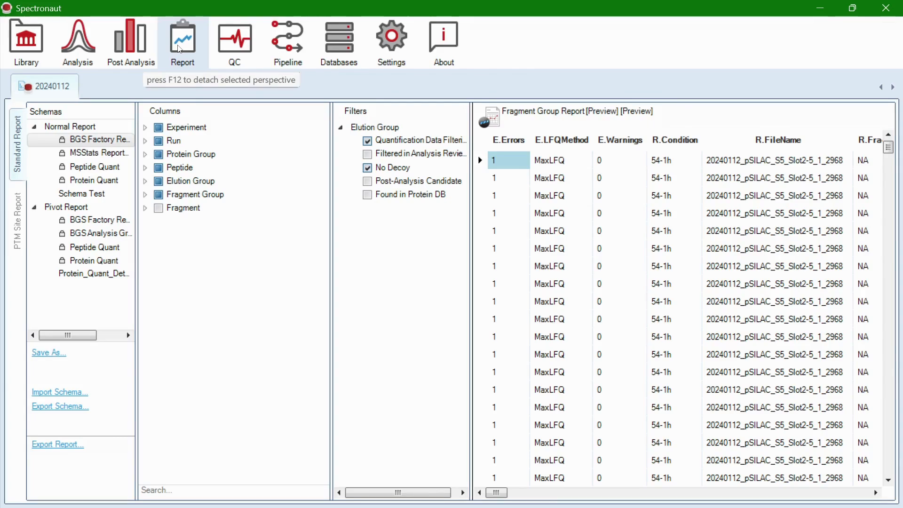
left_click(220, 158)
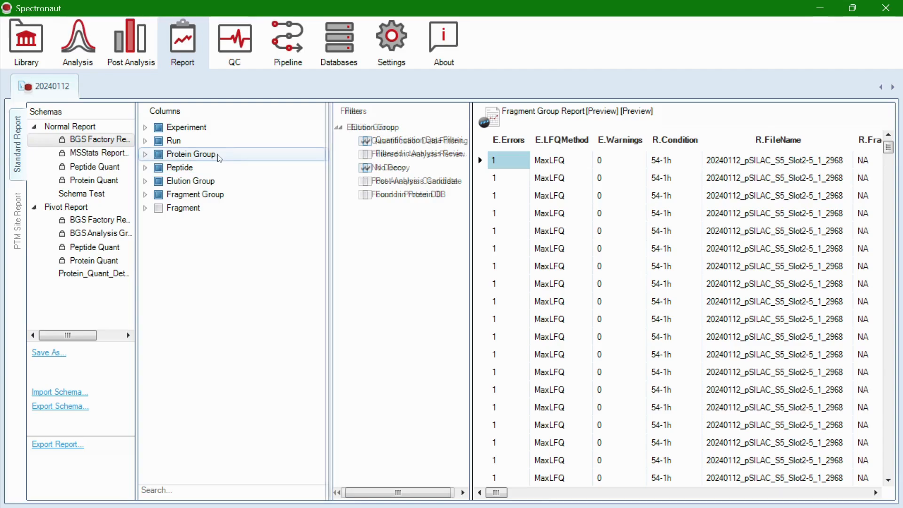
left_click(146, 195)
left_click(160, 302)
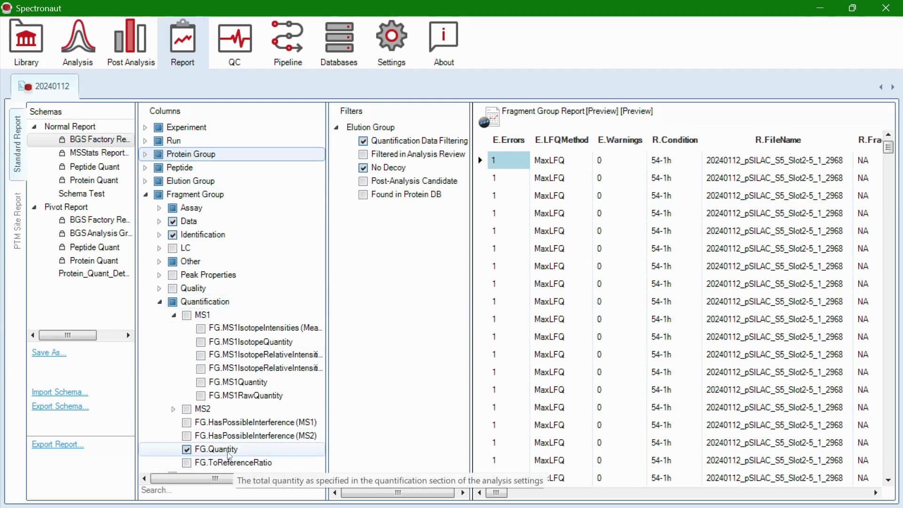
left_click(160, 301)
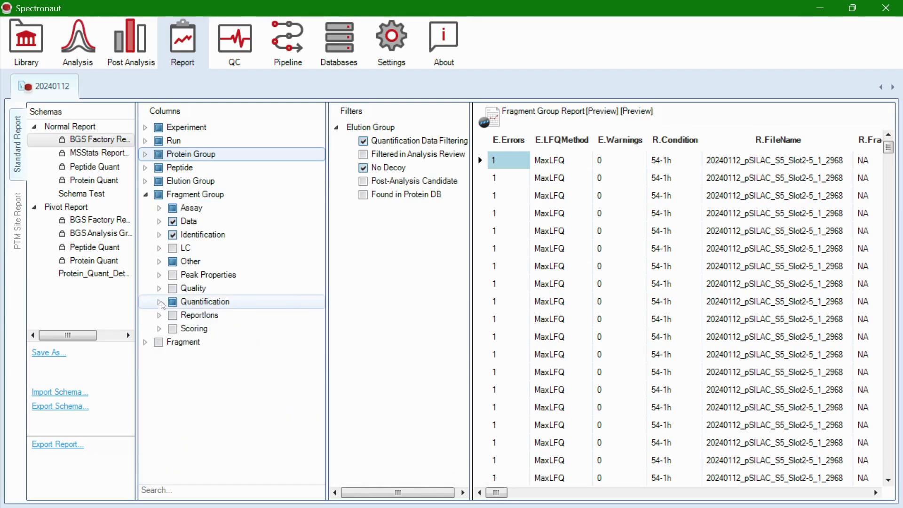
left_click(159, 207)
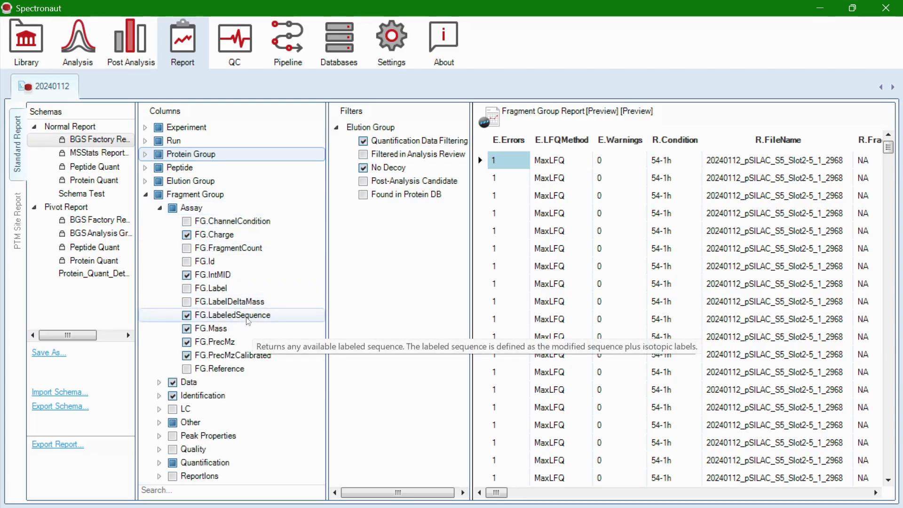
left_click(147, 195)
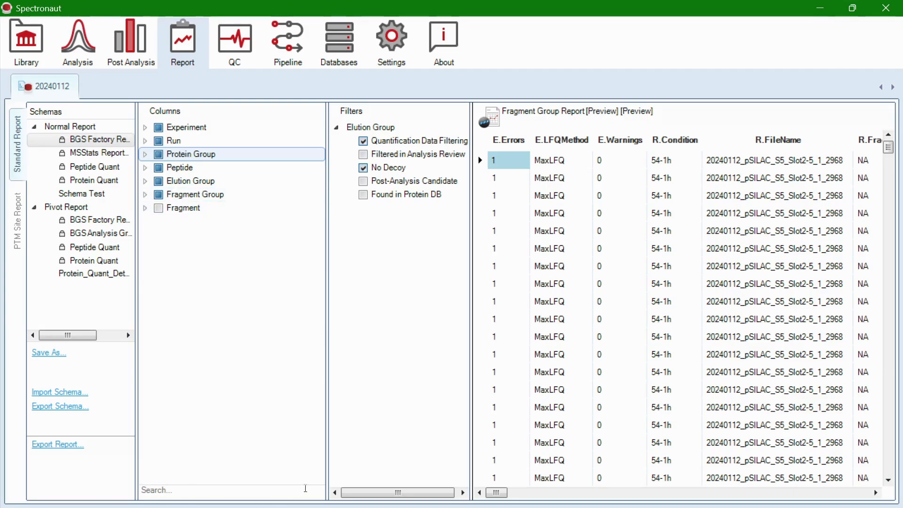
- Search the report columns for 'channel', clear the search, and expand the Elution Group columns
left_click(161, 485)
type("channel")
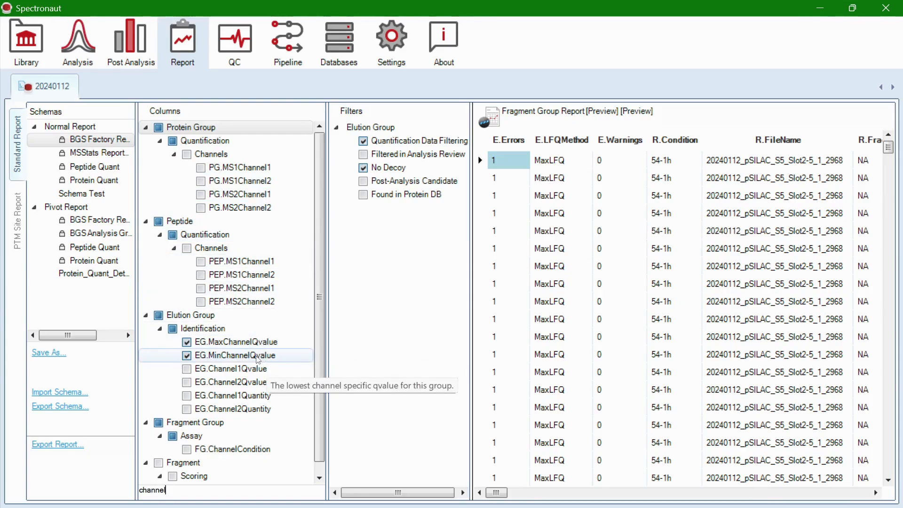
double_click(160, 490)
key("BackSpace")
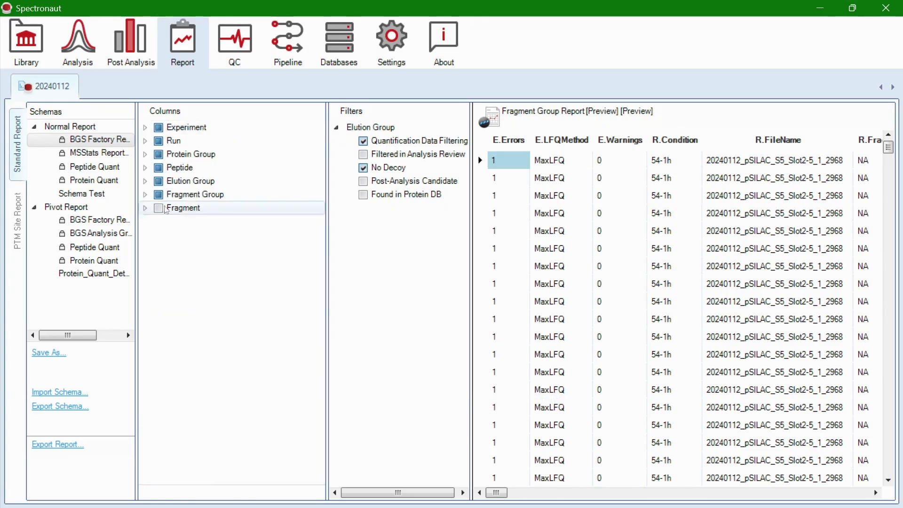
left_click(145, 181)
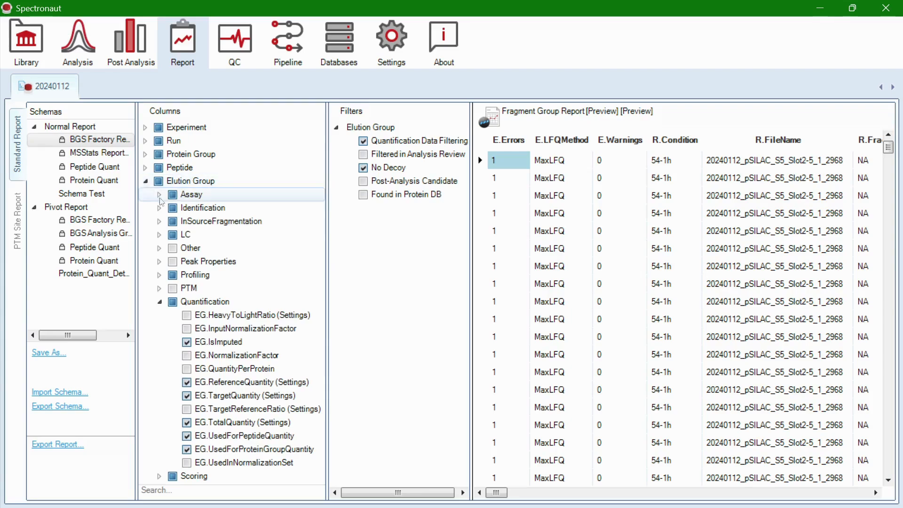